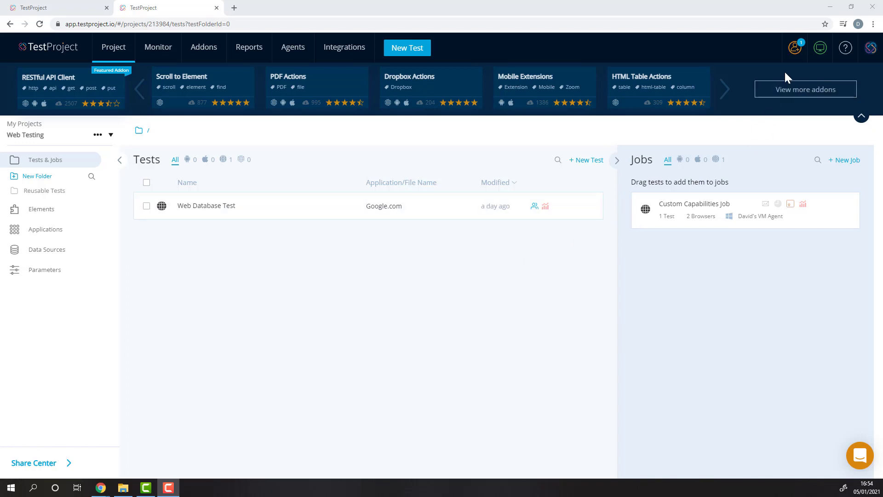
# Invite a new teammate with administrator access to all projects.
pyautogui.click(796, 47)
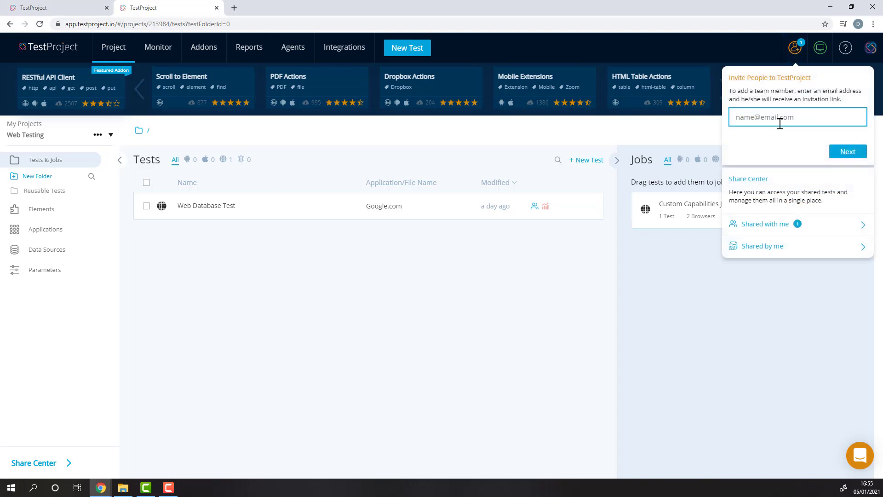
pyautogui.write('kar')
pyautogui.write('om')
pyautogui.click(847, 151)
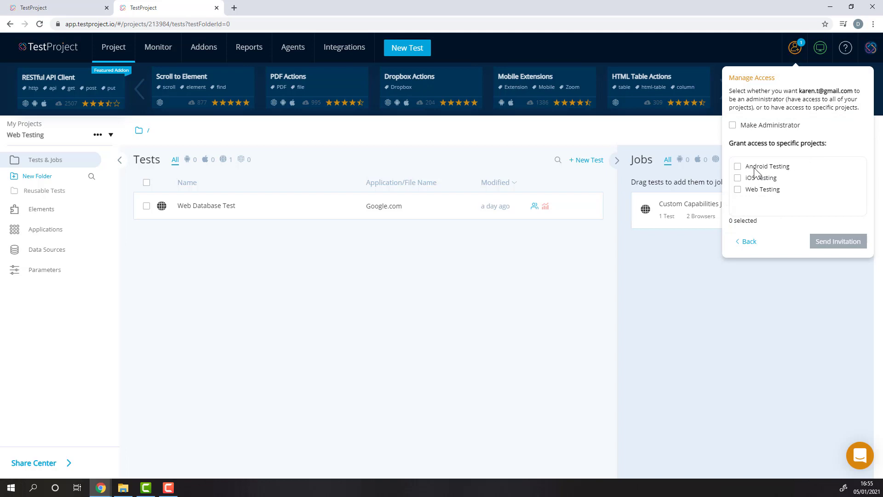
pyautogui.click(764, 128)
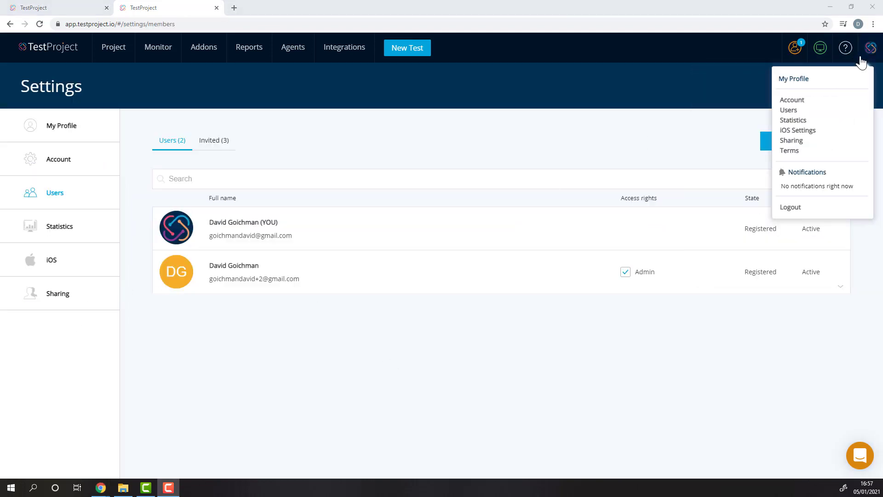
# Keep the second user as admin in Permissions, then view their status options.
pyautogui.moveTo(871, 48)
pyautogui.click(655, 360)
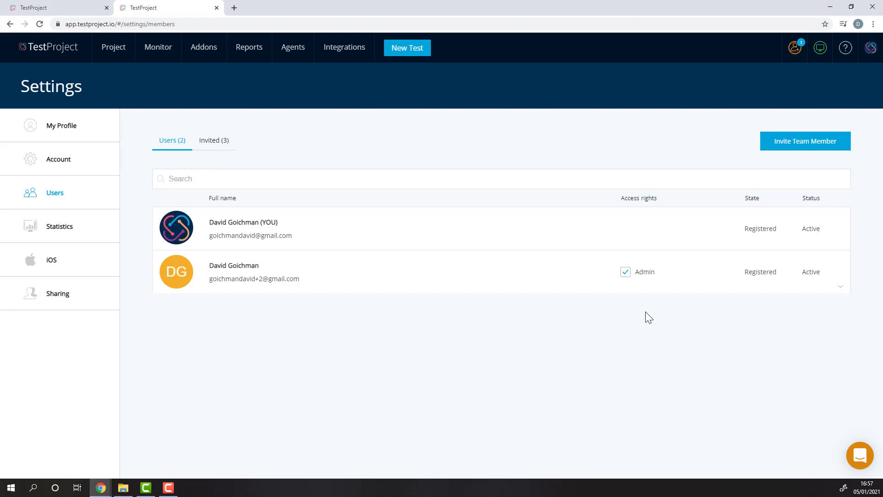
pyautogui.click(625, 273)
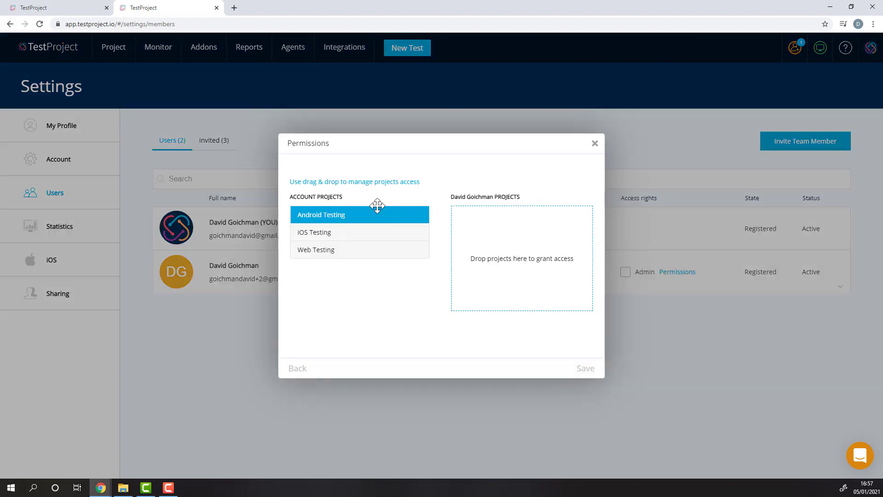
pyautogui.click(596, 144)
pyautogui.click(840, 286)
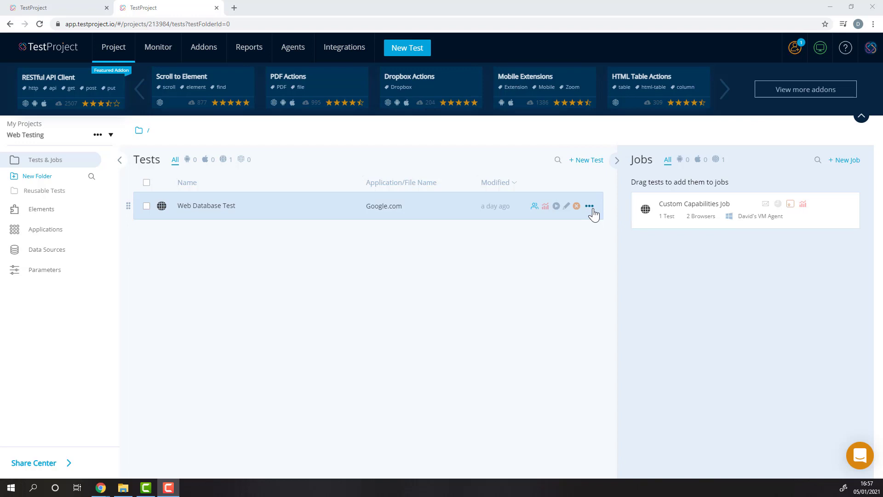
# Share Web Database Test and select its share link, then close the sharing window.
pyautogui.click(590, 206)
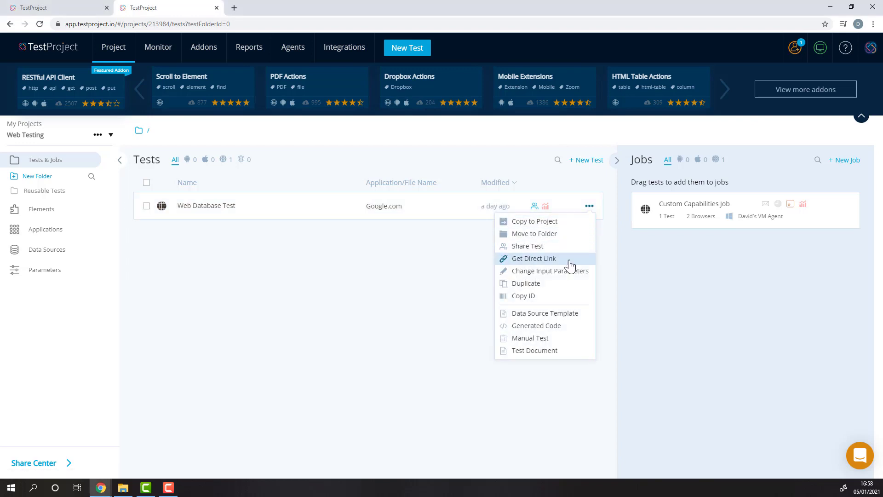
pyautogui.click(527, 246)
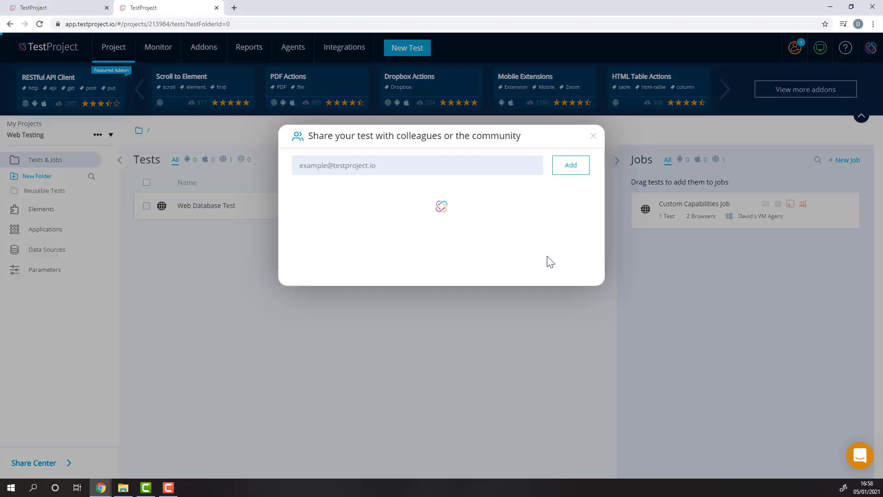
pyautogui.click(459, 166)
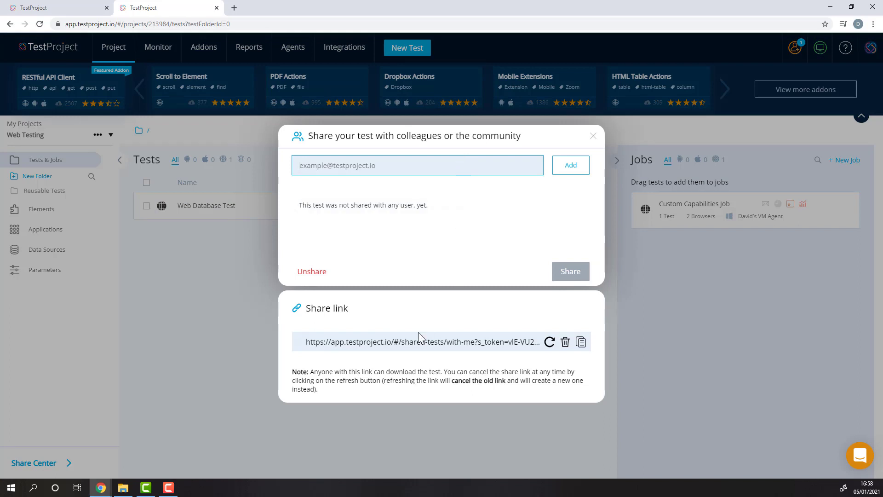
pyautogui.tripleClick(411, 343)
pyautogui.click(428, 325)
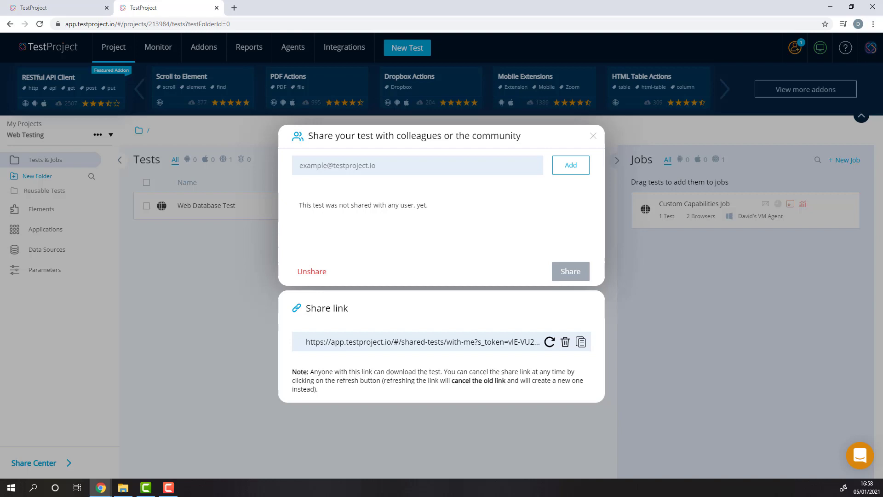
pyautogui.click(11, 330)
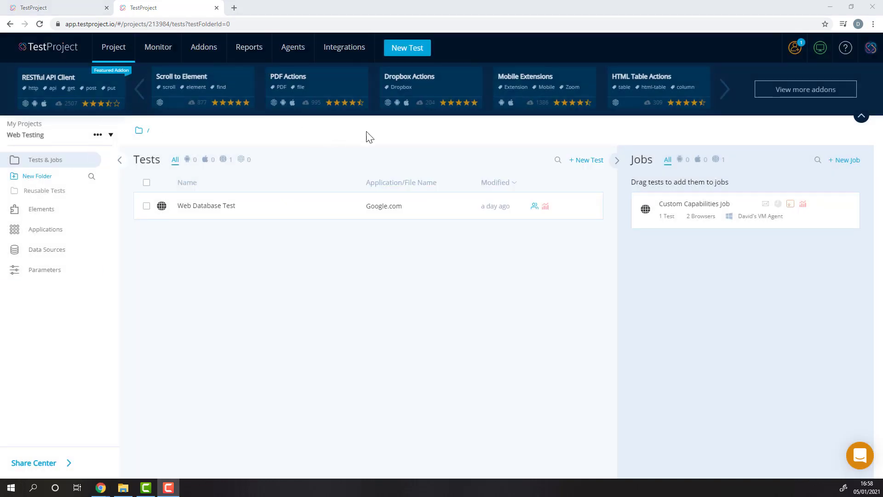
# Show the Share Center's Shared with me list, which includes the teammate's Weather test.
pyautogui.click(796, 48)
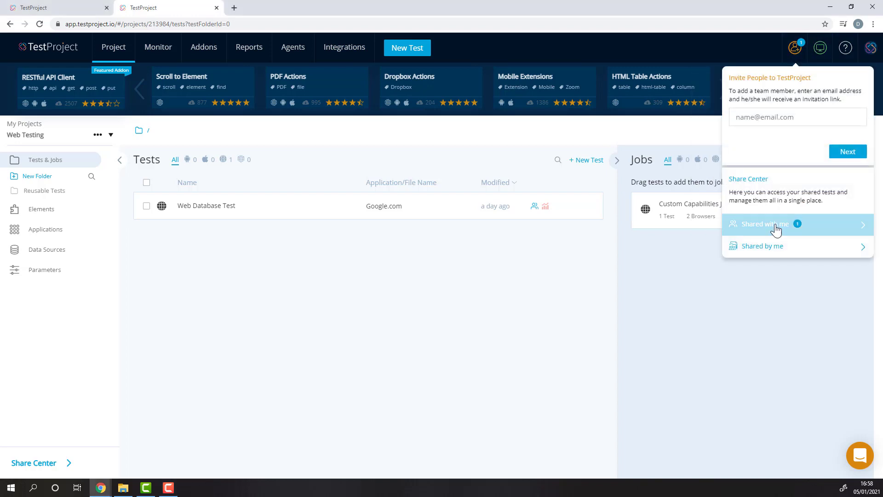
pyautogui.click(777, 226)
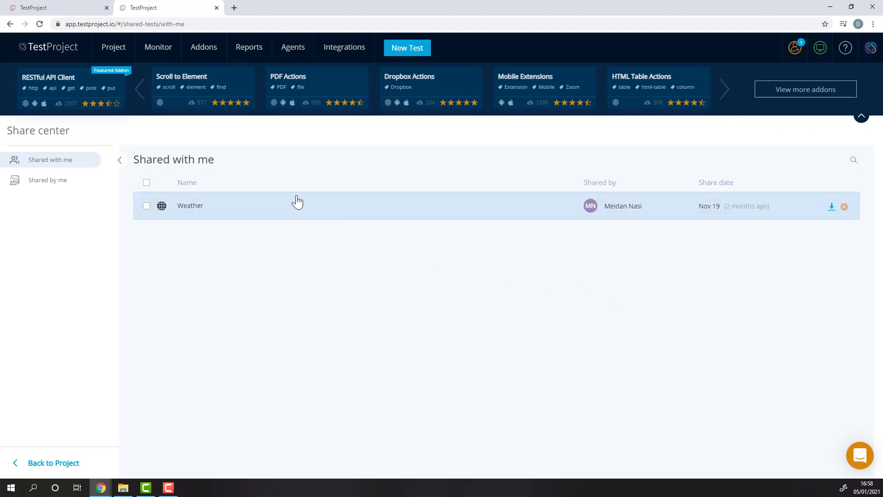
pyautogui.moveTo(497, 205)
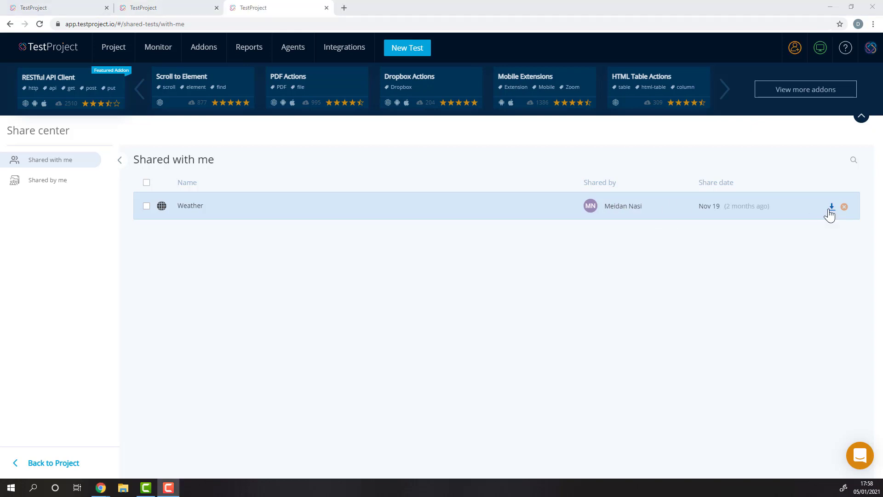
# Save the shared Weather test into the Web Testing project.
pyautogui.click(832, 206)
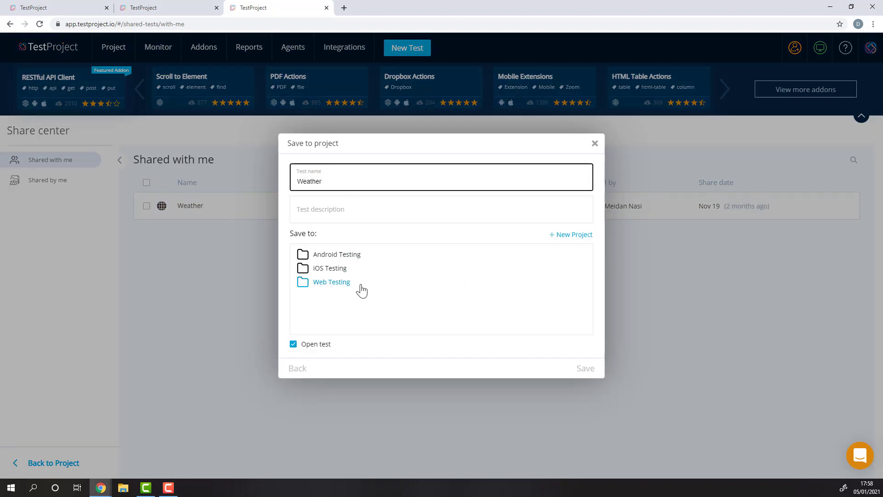
pyautogui.click(333, 282)
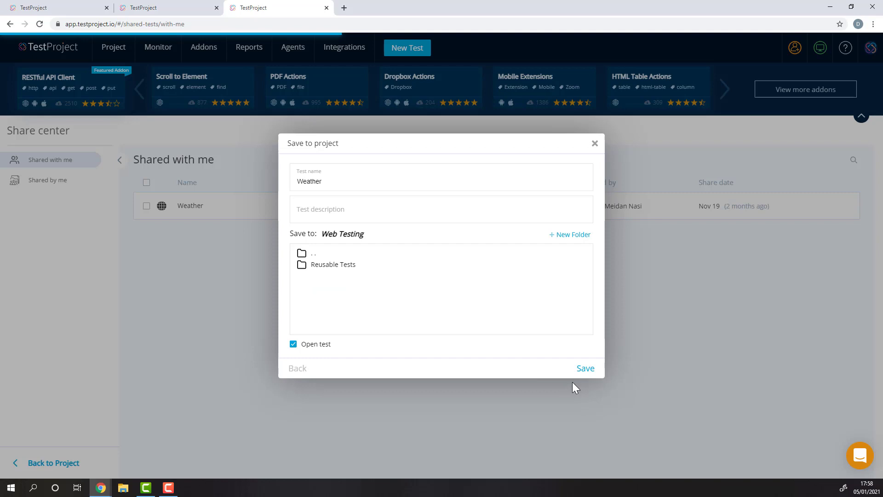
pyautogui.click(584, 369)
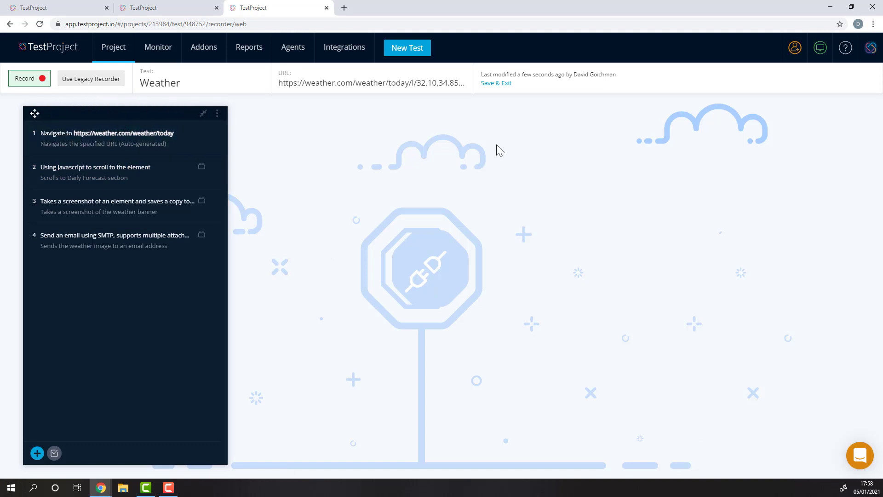
# Save and exit the Weather test, back to Web Testing's tests list.
pyautogui.click(498, 83)
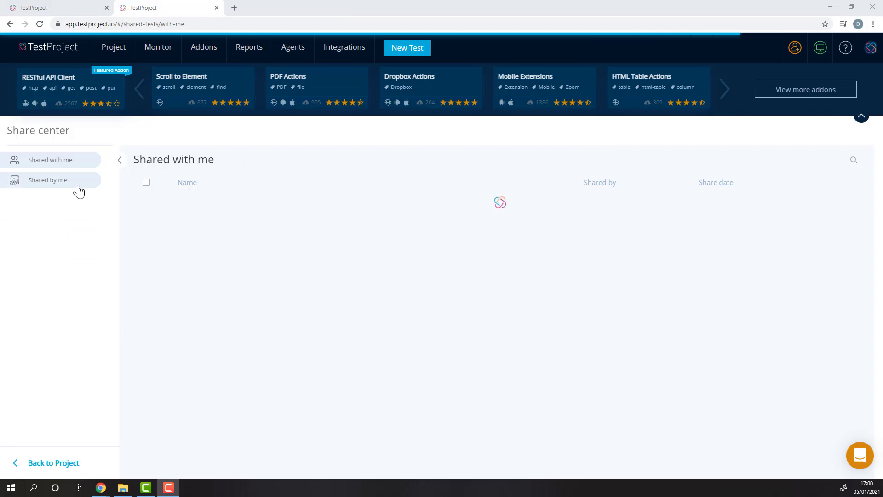
# In Shared by me, keep Web Database Test shared and select its share link.
pyautogui.click(79, 190)
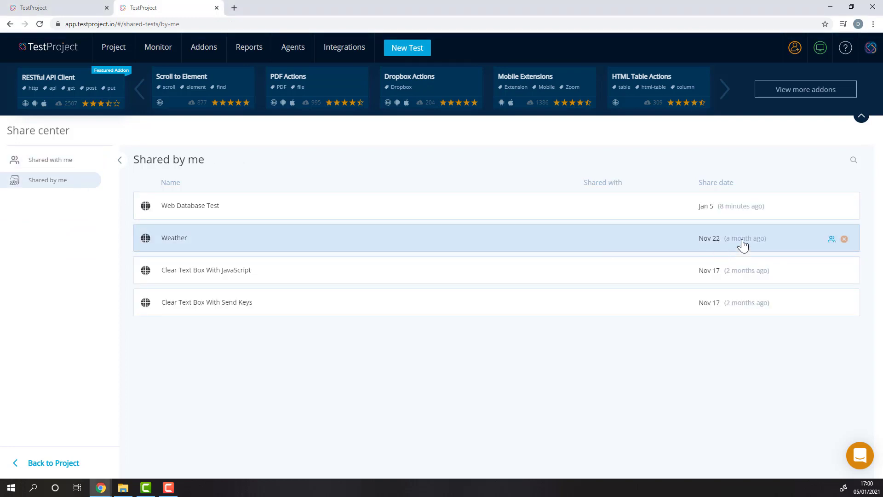
pyautogui.click(845, 206)
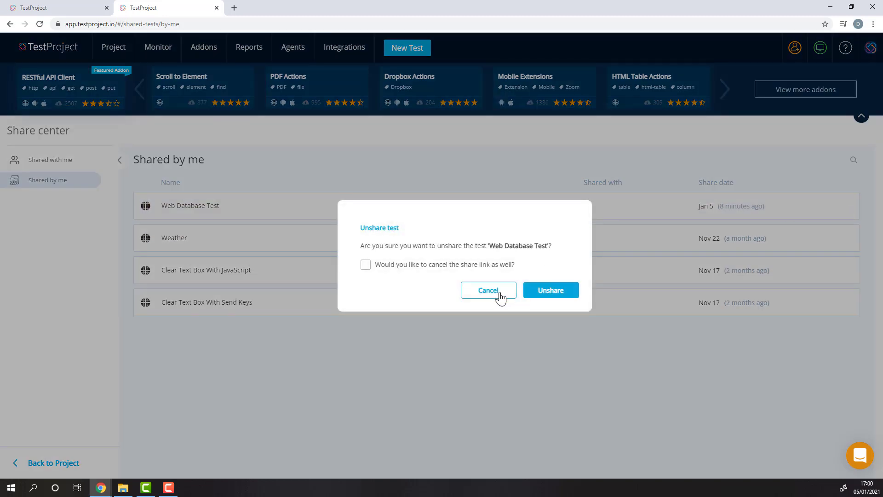
pyautogui.click(498, 293)
pyautogui.click(833, 207)
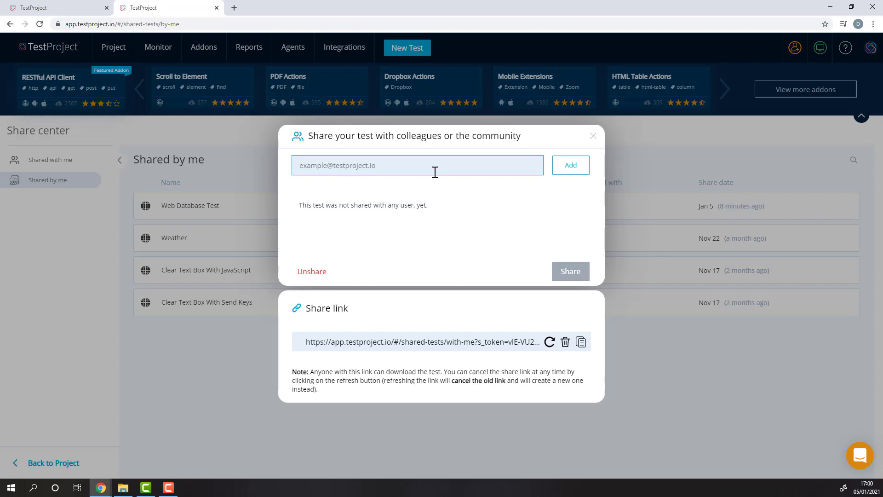
pyautogui.click(471, 342)
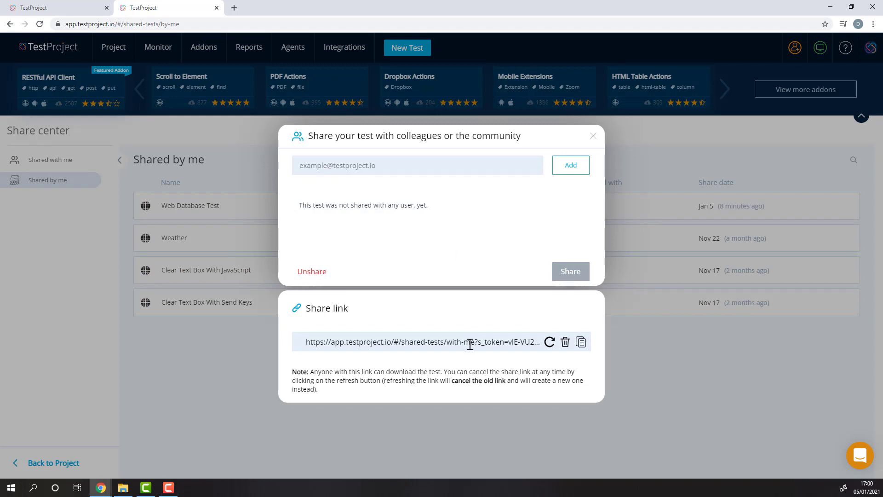